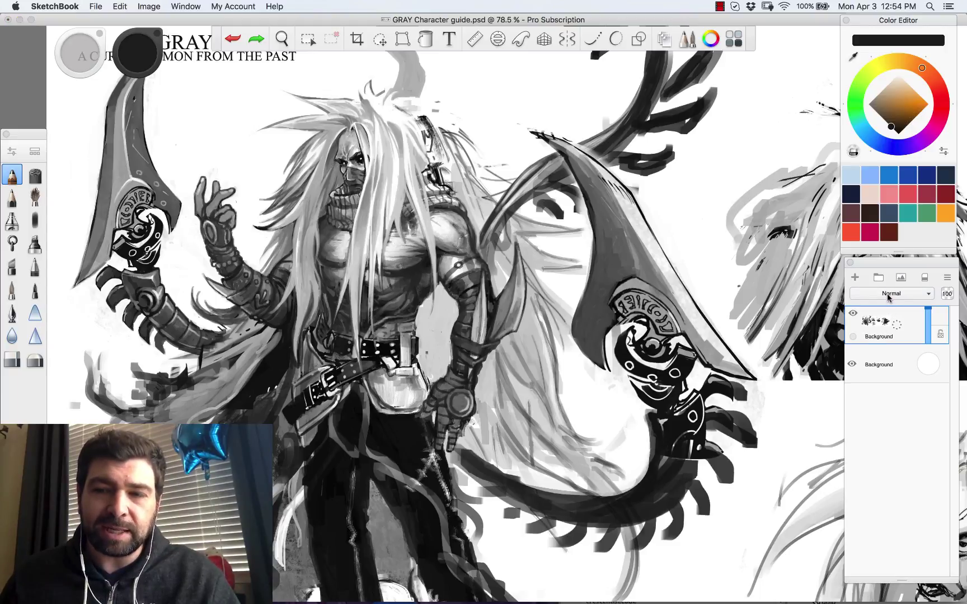
Add a new layer above the grayscale drawing and set its blend mode to Color.
left_click(855, 278)
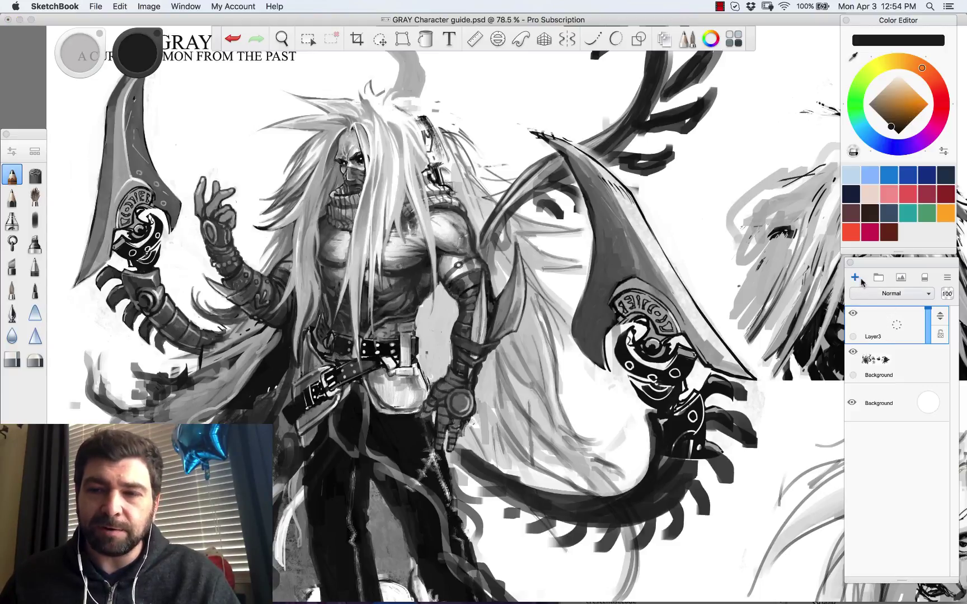
left_click(891, 293)
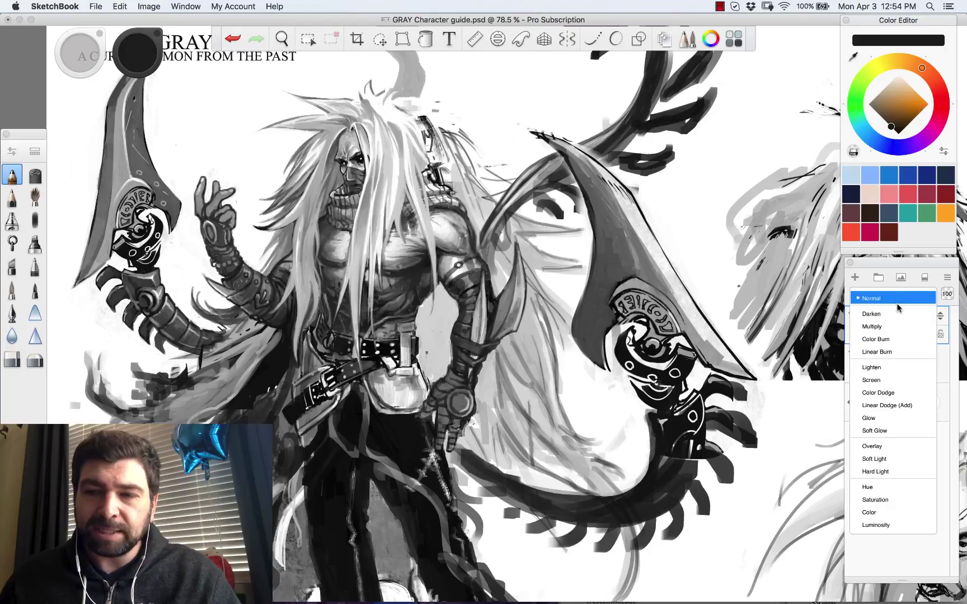
left_click(892, 512)
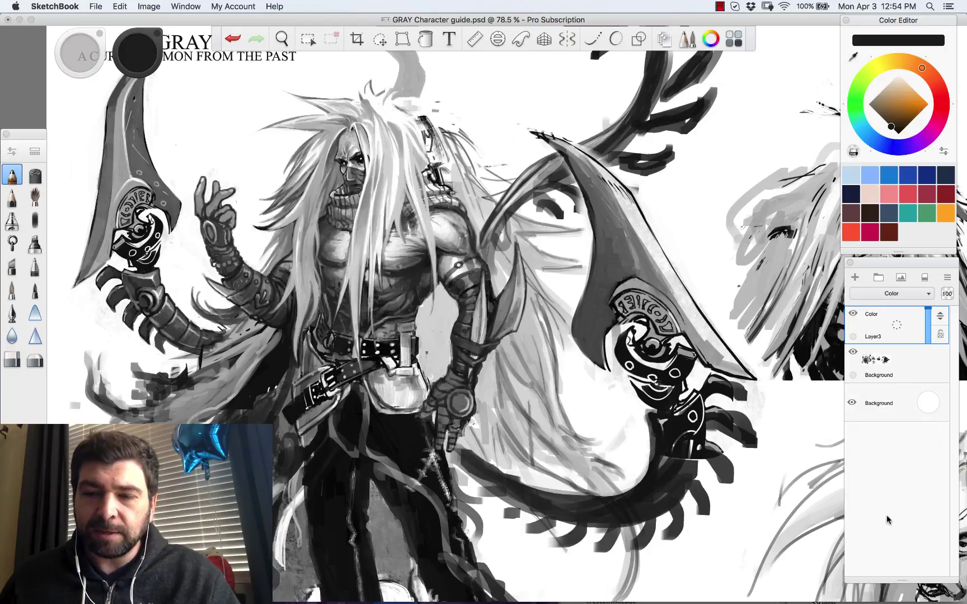
Choose a saturated blue and paint the character's front hair strands and the hair framing the face, shifting to a deeper blue partway through.
left_click(909, 108)
left_click_drag(912, 111, 880, 147)
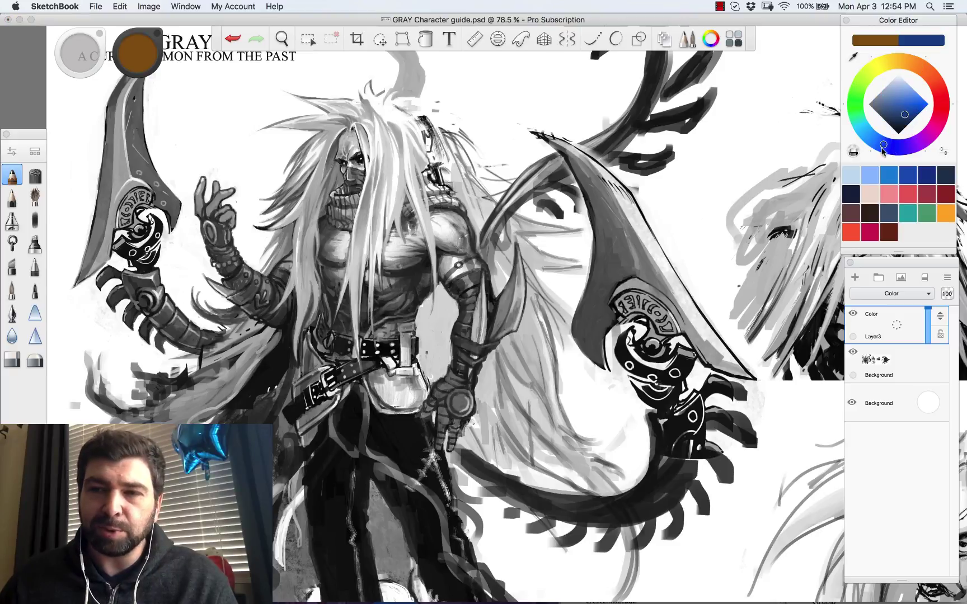
left_click(911, 111)
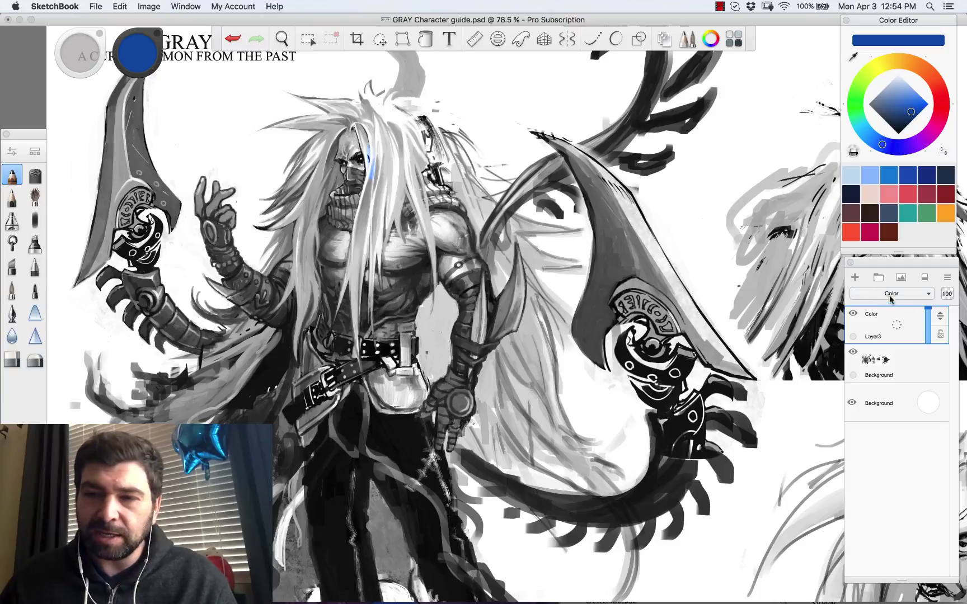
left_click_drag(369, 165, 362, 250)
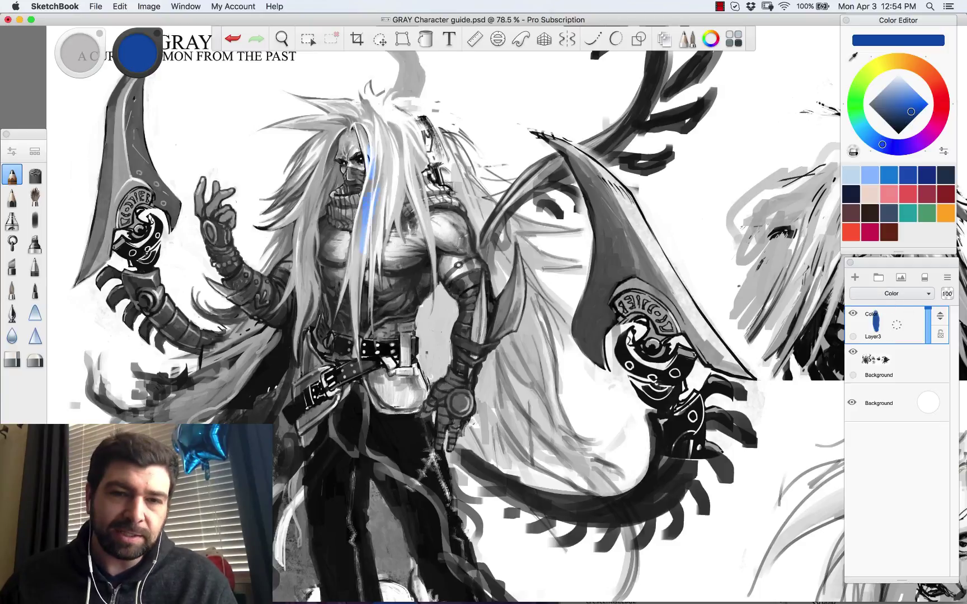
left_click(891, 147)
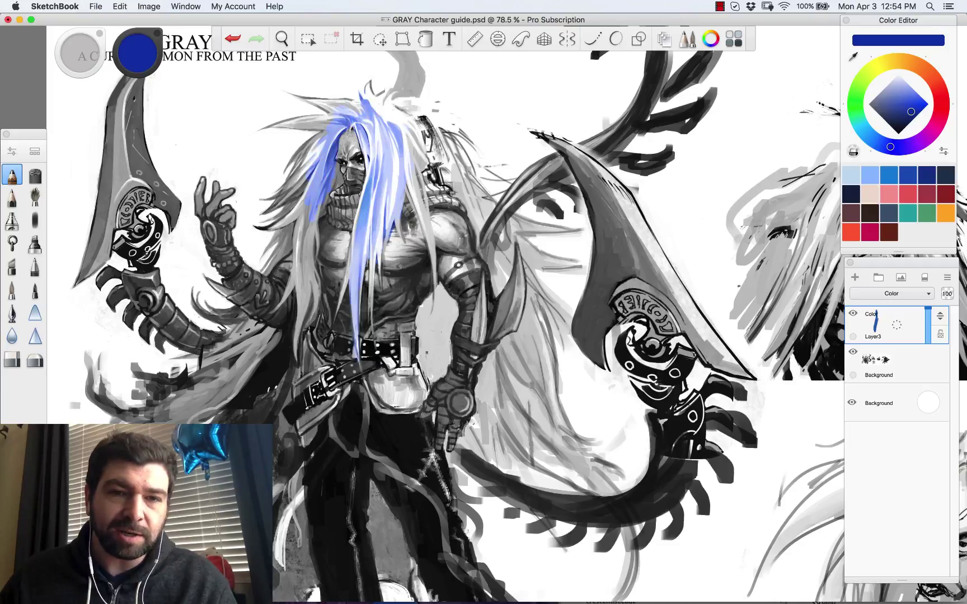
Add a new layer between the grayscale drawing and the Color layer, with its blend mode set to Multiply.
left_click(873, 372)
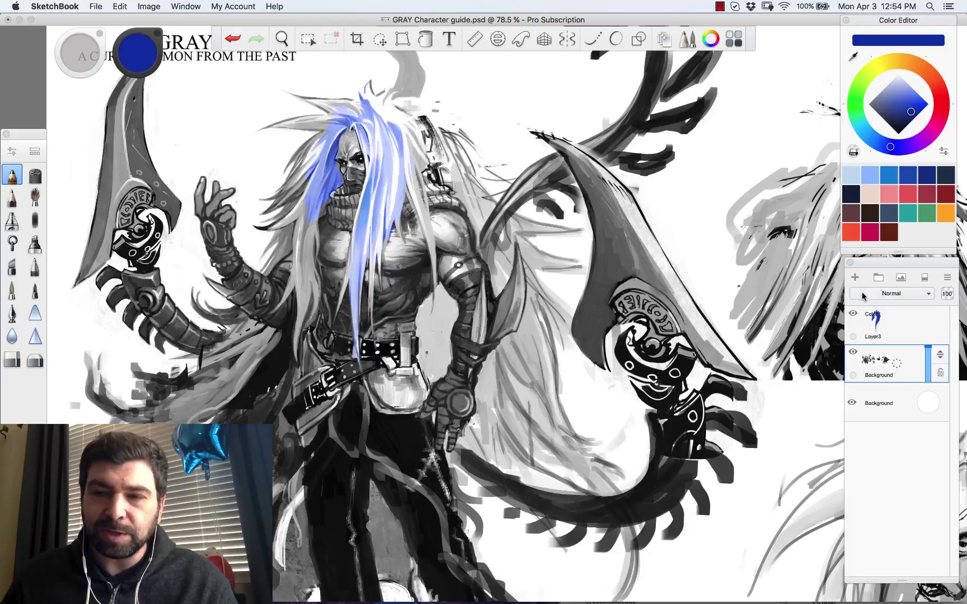
left_click(887, 293)
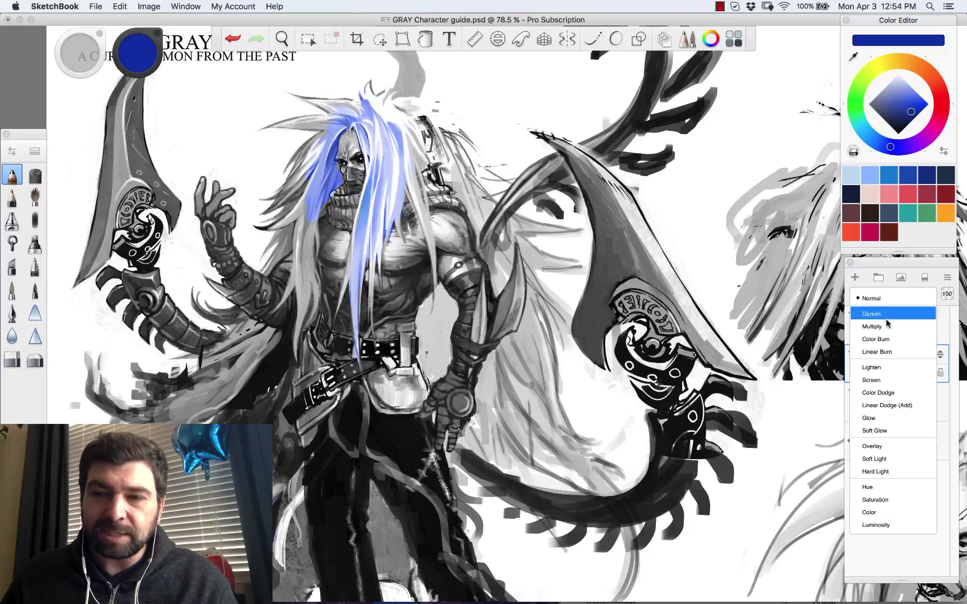
left_click(889, 327)
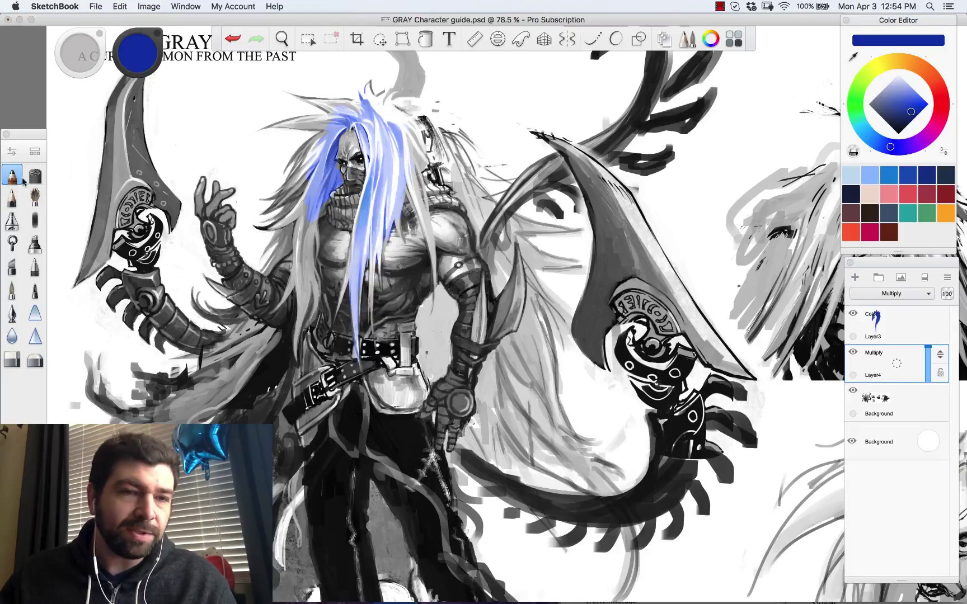
Shade the blue hair around the face and chest with a soft brush about size 70, using a gray sampled from the drawing.
left_click(35, 220)
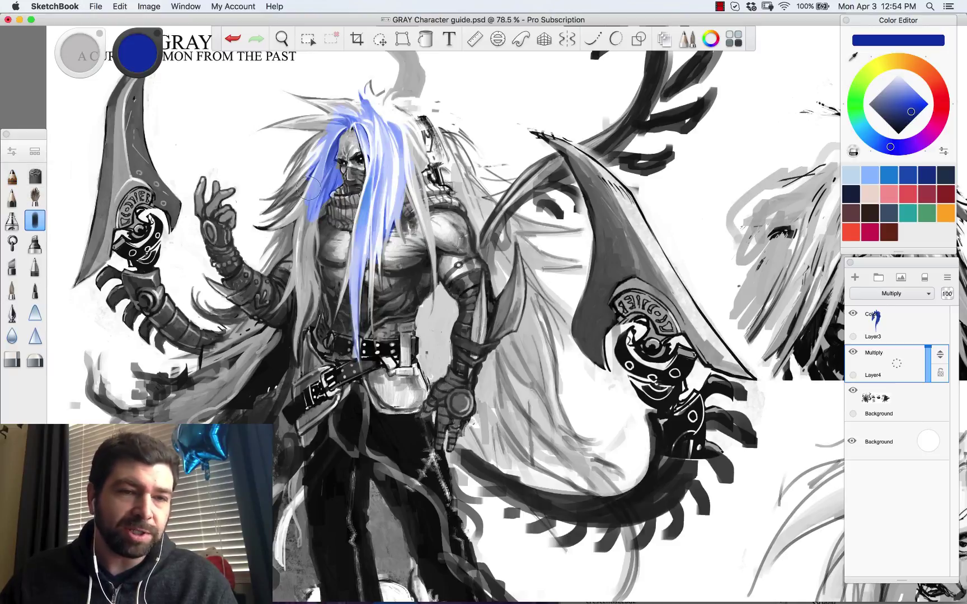
left_click(318, 246, "alt")
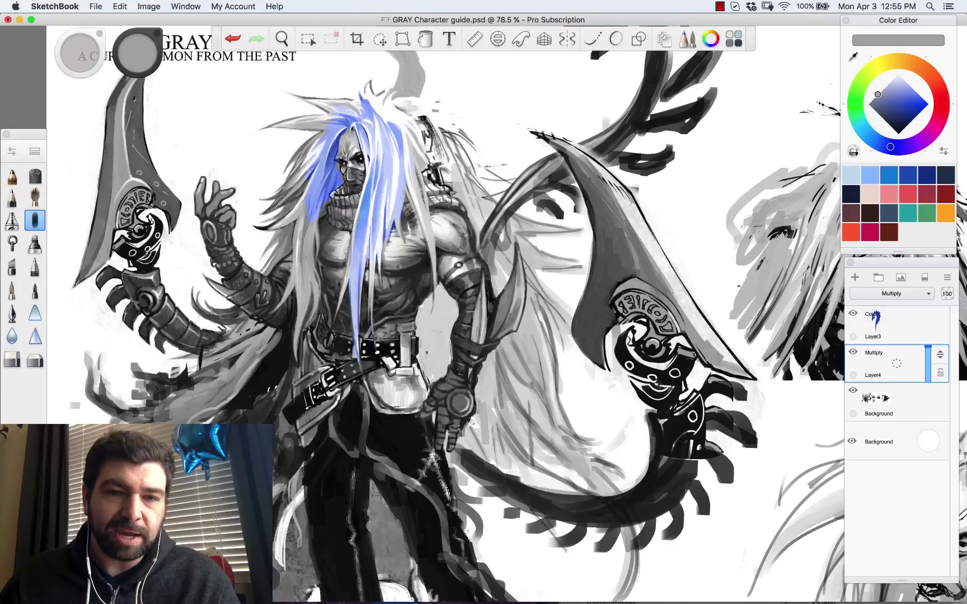
mouse_move(371, 201)
left_mouse_down()
mouse_move(374, 131)
mouse_move(364, 124)
mouse_move(378, 221)
mouse_move(355, 314)
left_mouse_up()
mouse_move(387, 202)
left_mouse_down()
mouse_move(376, 278)
mouse_move(393, 132)
mouse_move(364, 105)
mouse_move(337, 110)
mouse_move(325, 125)
mouse_move(298, 121)
mouse_move(319, 148)
mouse_move(296, 177)
left_mouse_up()
mouse_move(332, 134)
left_mouse_down()
mouse_move(305, 169)
mouse_move(296, 207)
left_mouse_up()
left_click_drag(320, 151, 308, 175)
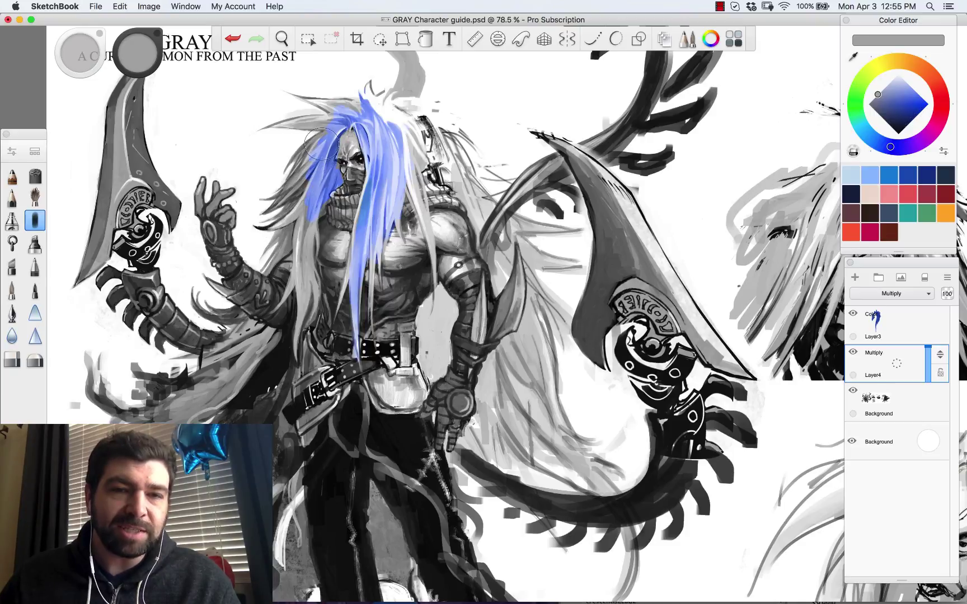
left_click_drag(305, 188, 305, 291)
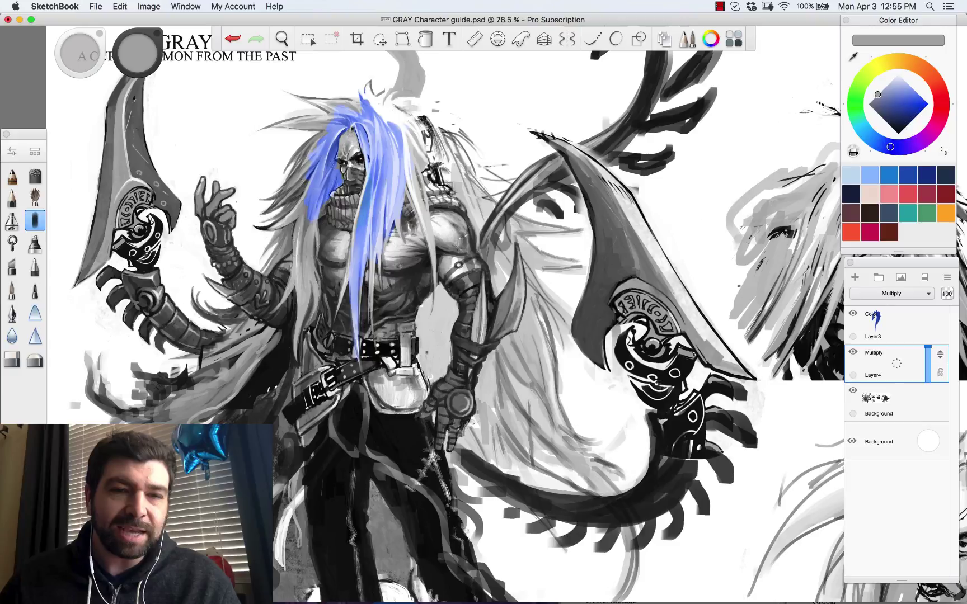
On the Color layer, sample a lighter blue and paint the remaining hair at the sides and crown of the head.
left_click(874, 329)
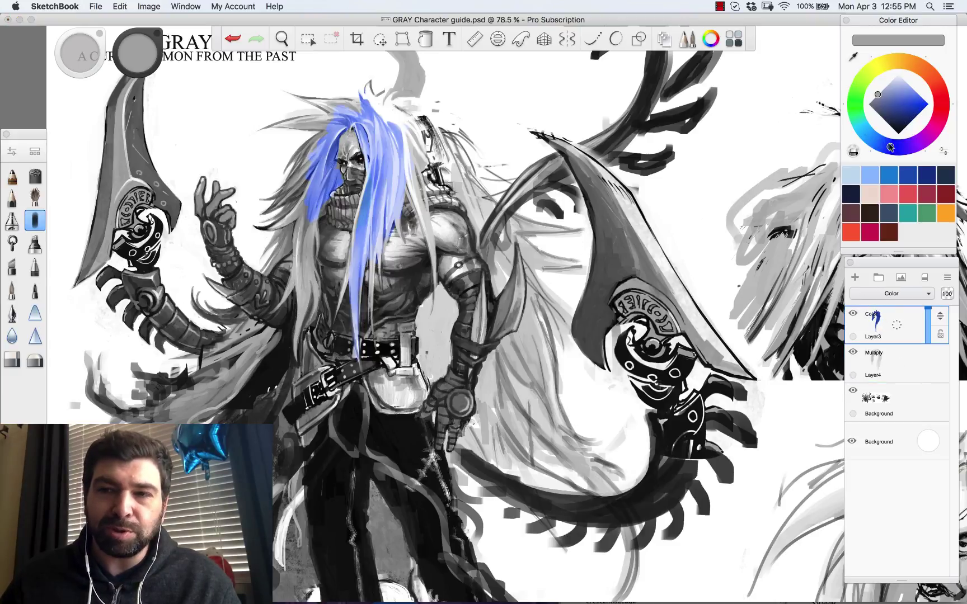
left_click(310, 167, "alt")
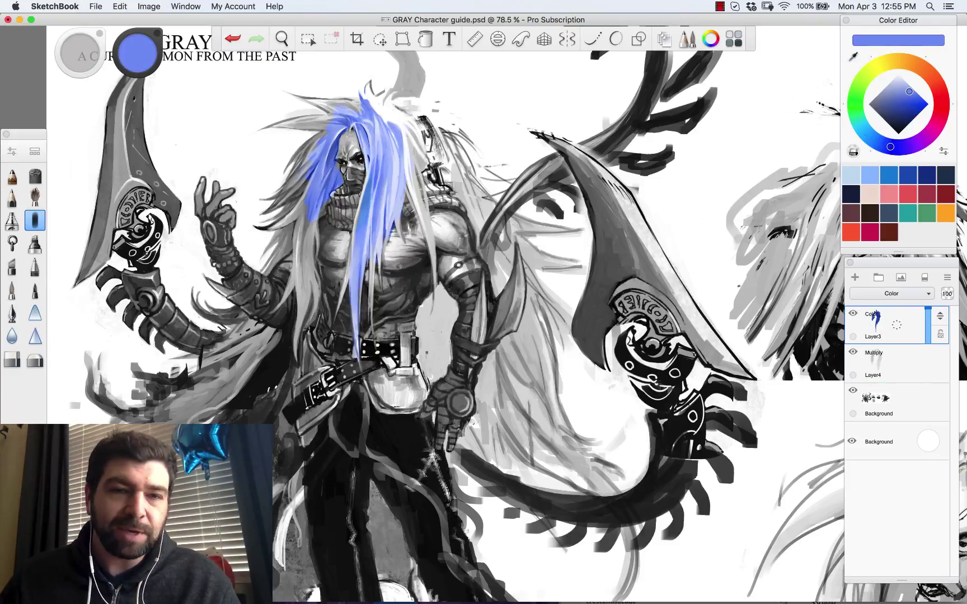
left_click(12, 177)
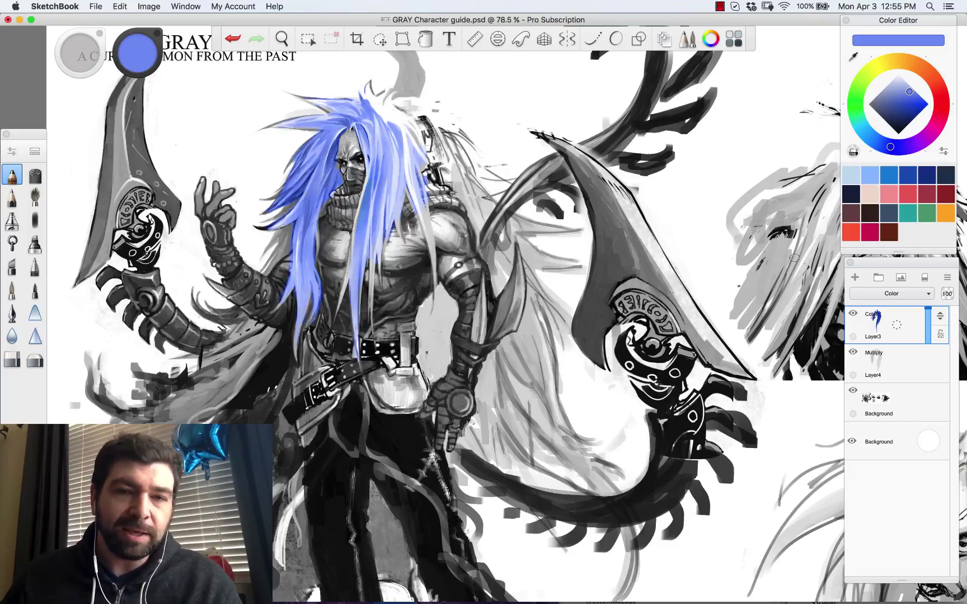
Add another layer on top of the stack and set its blend mode to Multiply.
left_click(855, 278)
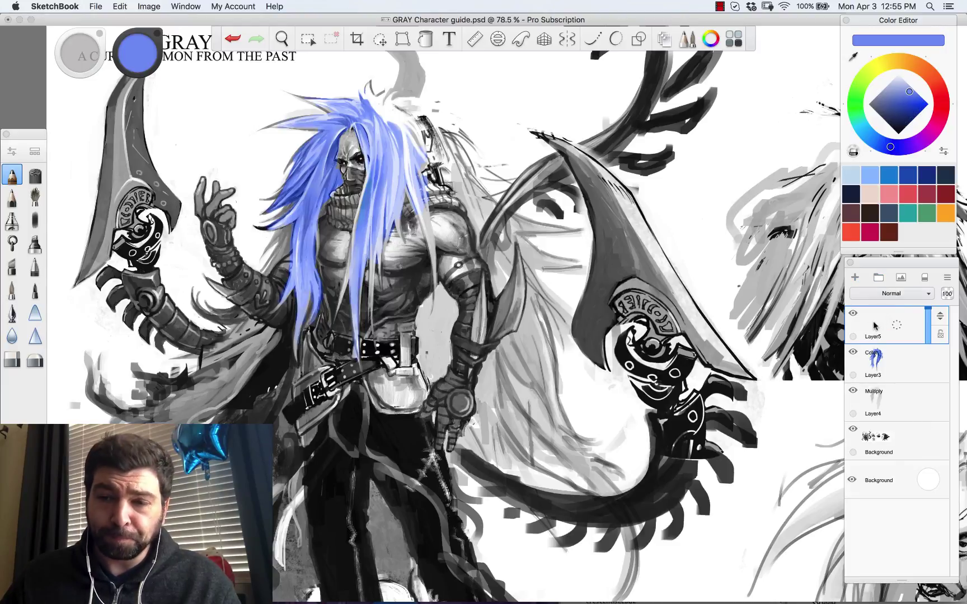
left_click(892, 294)
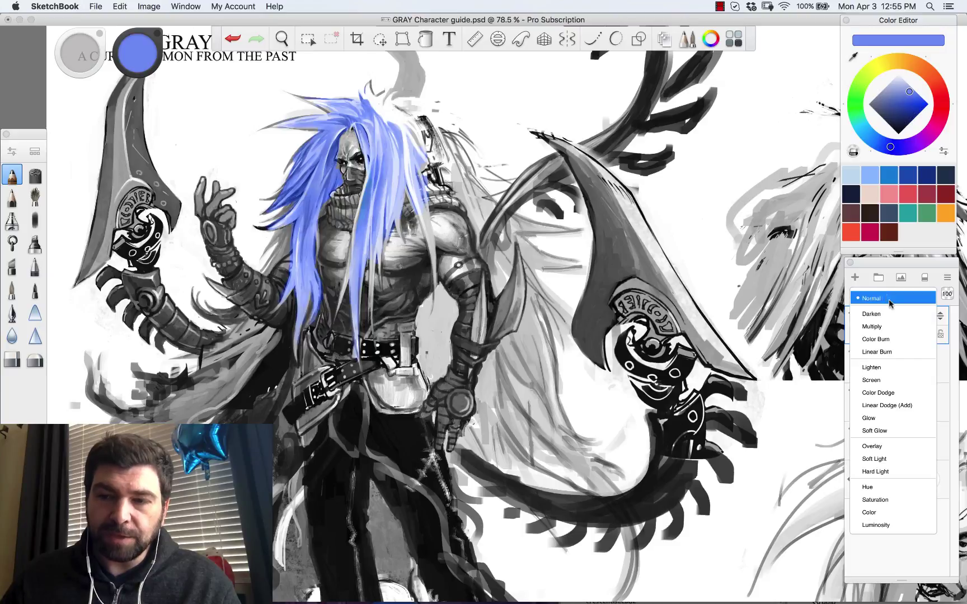
left_click(883, 328)
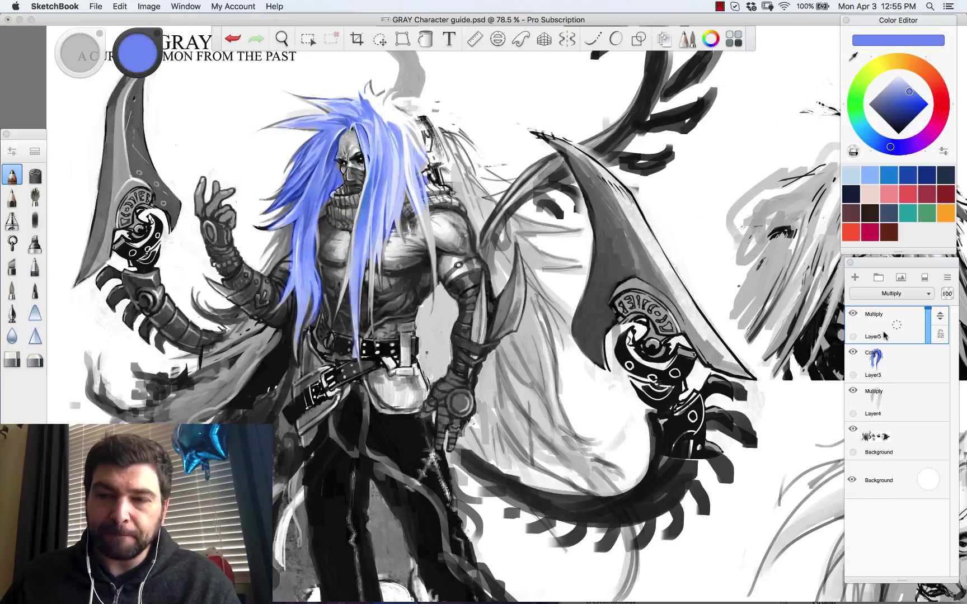
Airbrush a soft dark violet-blue shadow over the lower hair and the character's chest.
left_click(910, 121)
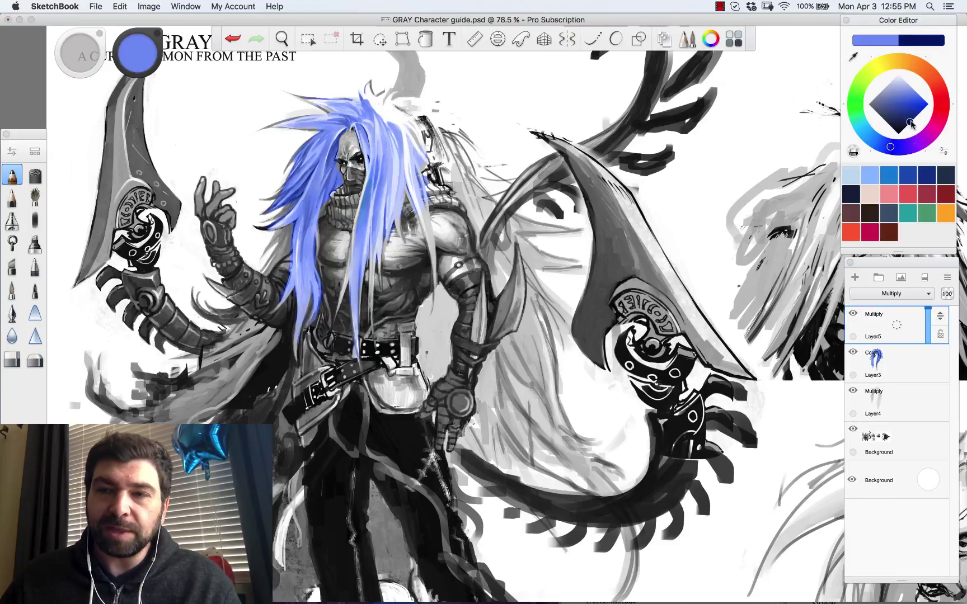
left_click(908, 146)
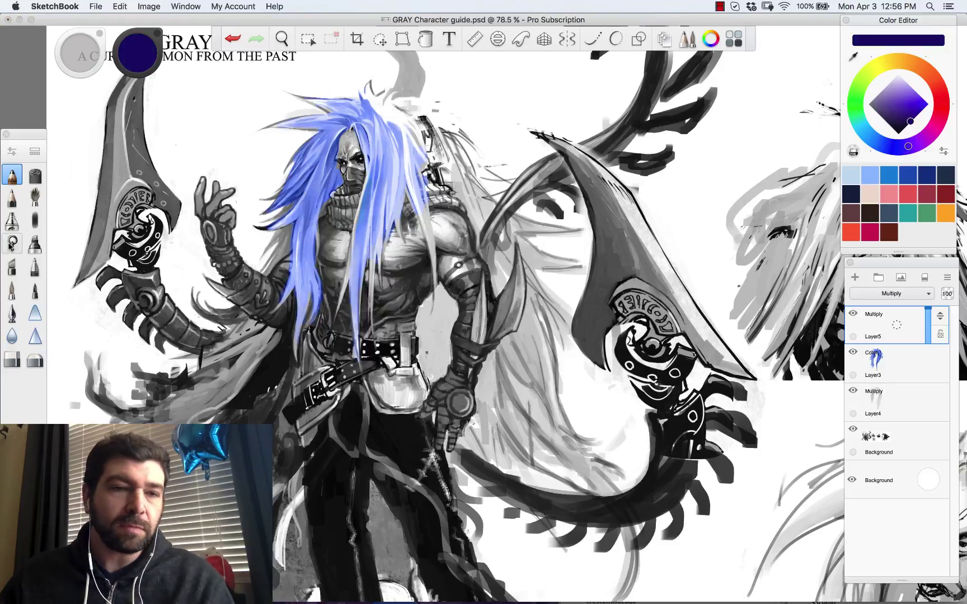
left_click(12, 221)
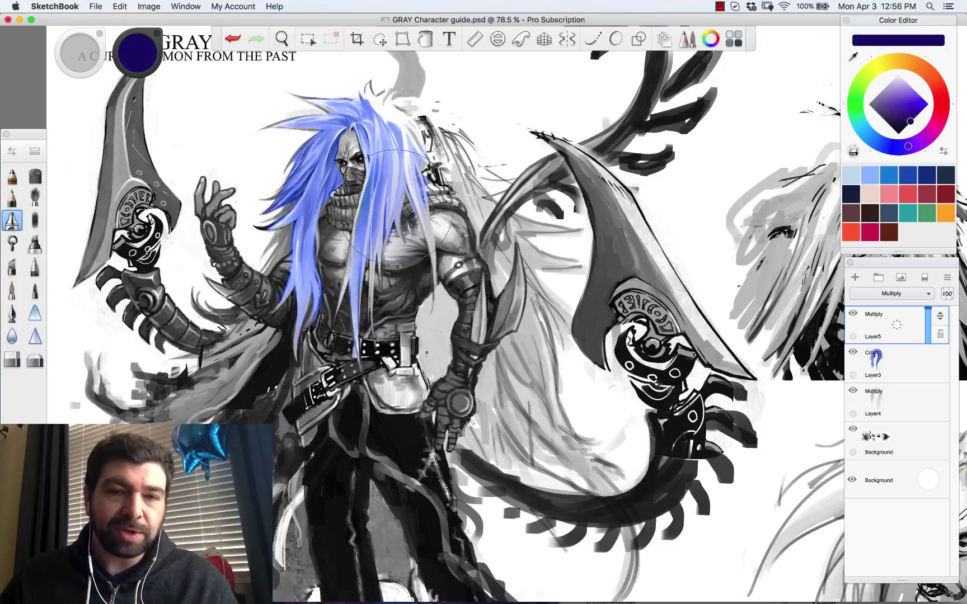
left_click_drag(397, 199, 398, 222)
left_click_drag(402, 162, 393, 216)
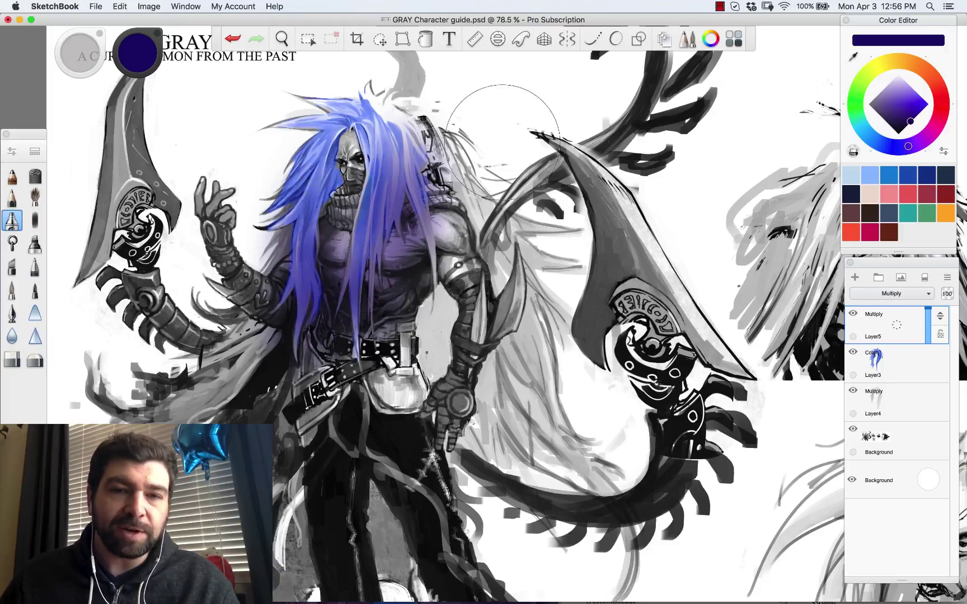
Add a new layer at the top of the stack and set its blend mode to Glow.
left_click(858, 279)
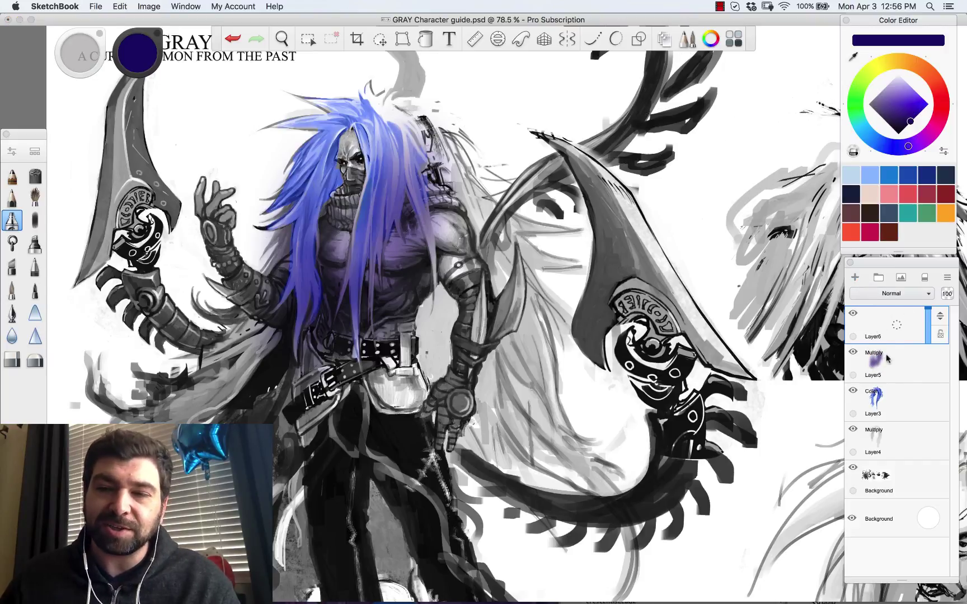
left_click(888, 293)
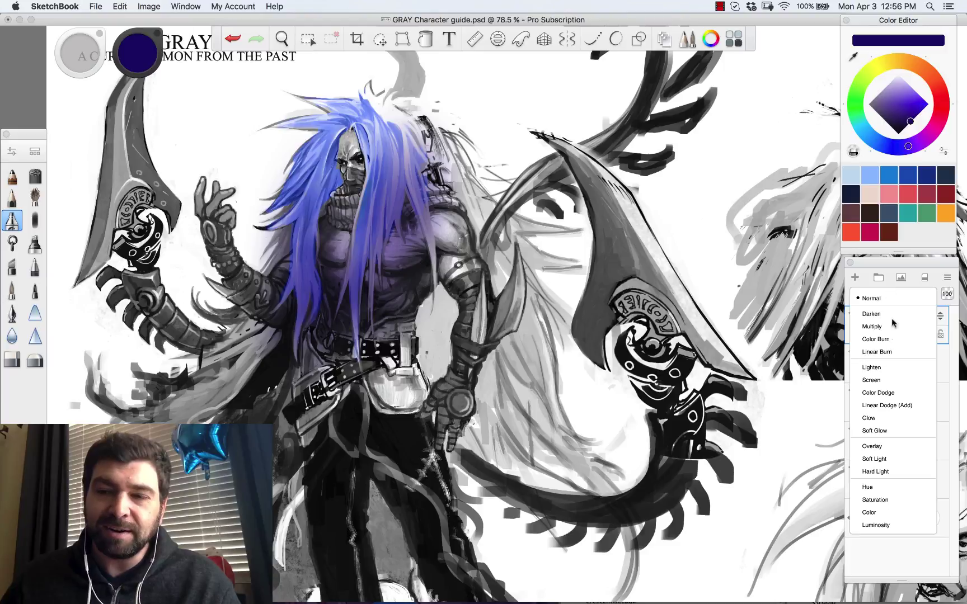
left_click(876, 420)
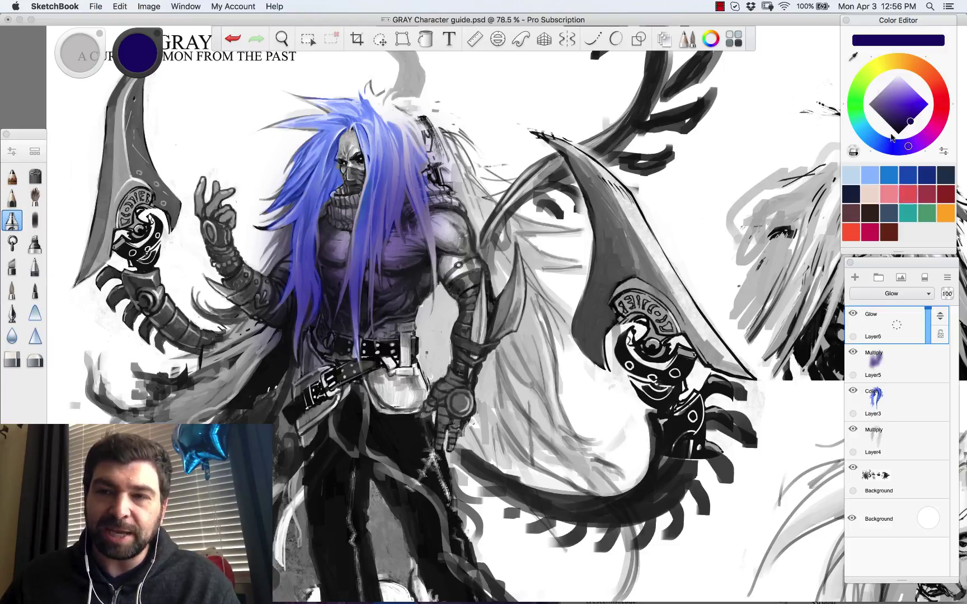
Airbrush a bright cyan glow over the top of the hair and around the face.
left_click(862, 127)
left_click_drag(896, 116, 920, 96)
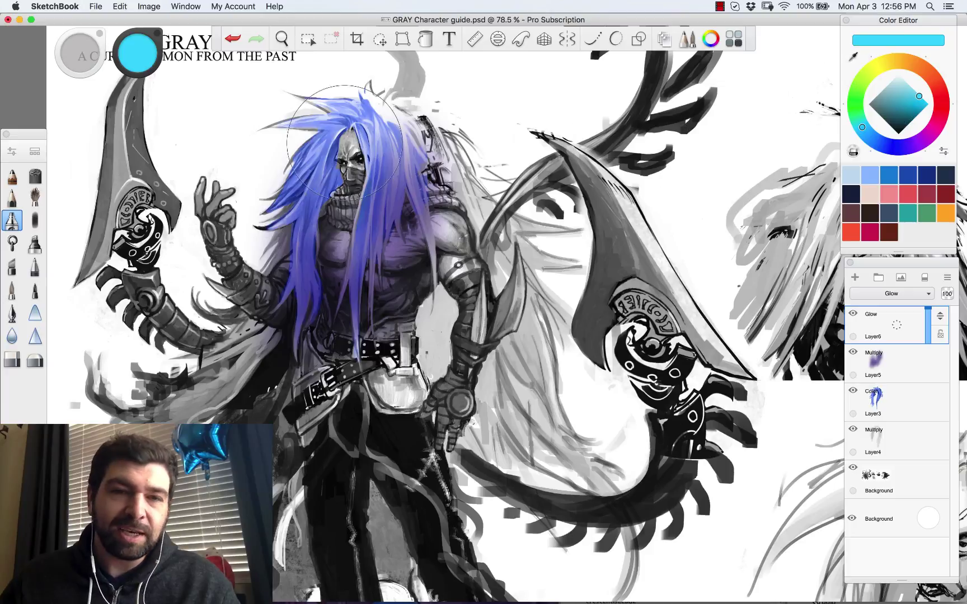
left_click_drag(334, 122, 322, 143)
left_click_drag(406, 138, 379, 182)
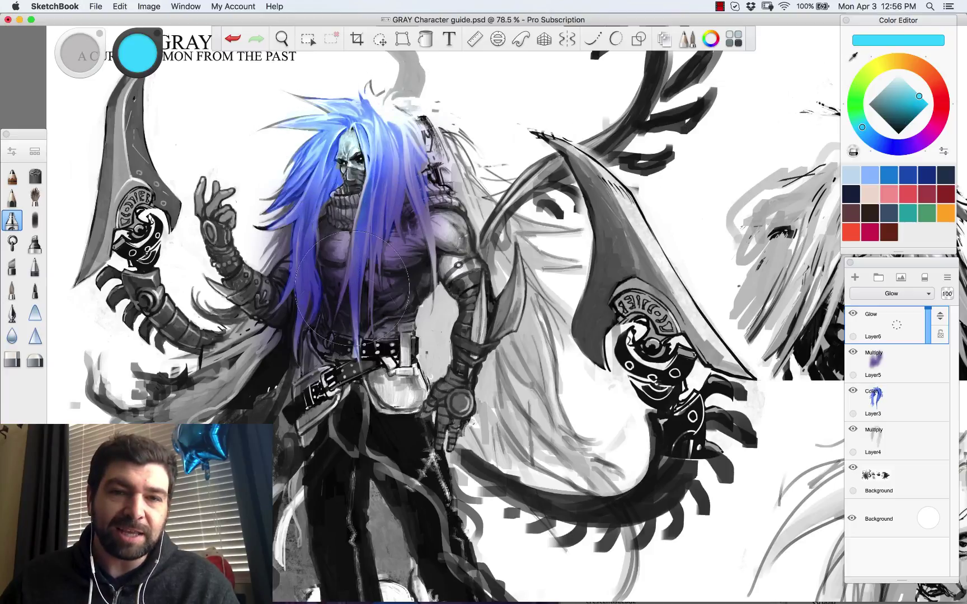
left_click_drag(399, 139, 392, 158)
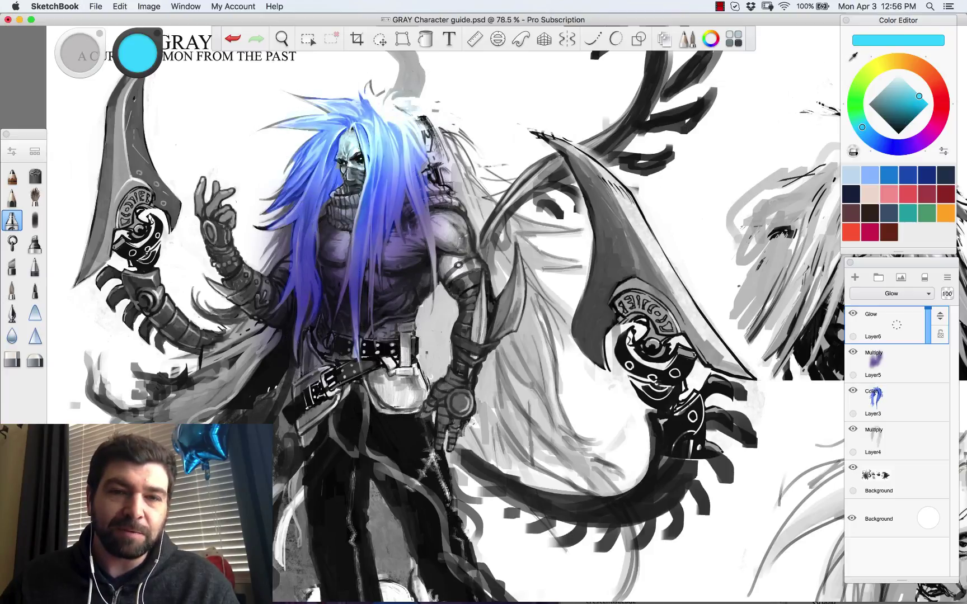
left_click_drag(312, 136, 313, 153)
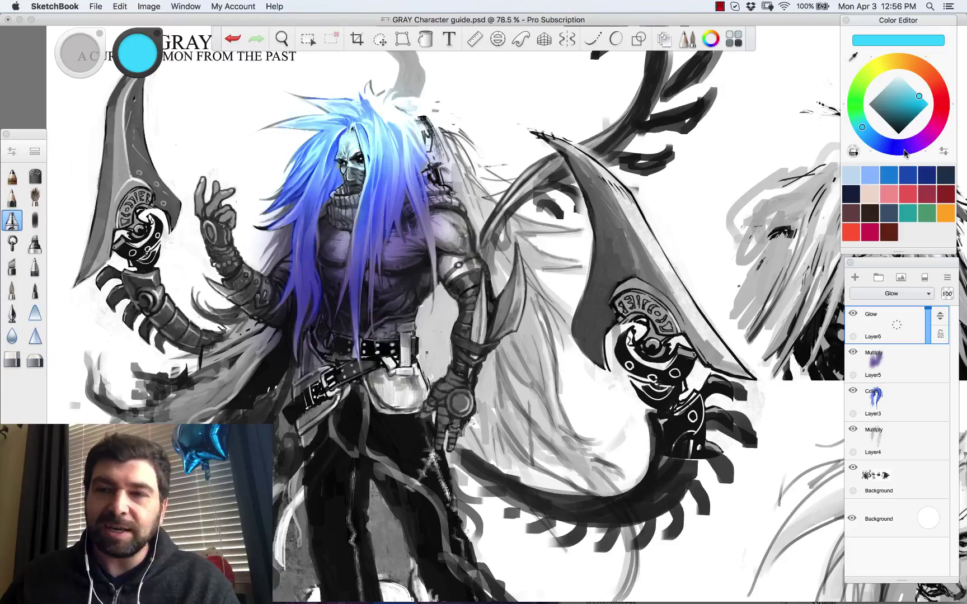
Choose a dark purple and airbrush a purple glow over the chest, shoulders and lower hair.
left_click(907, 148)
left_click(908, 125)
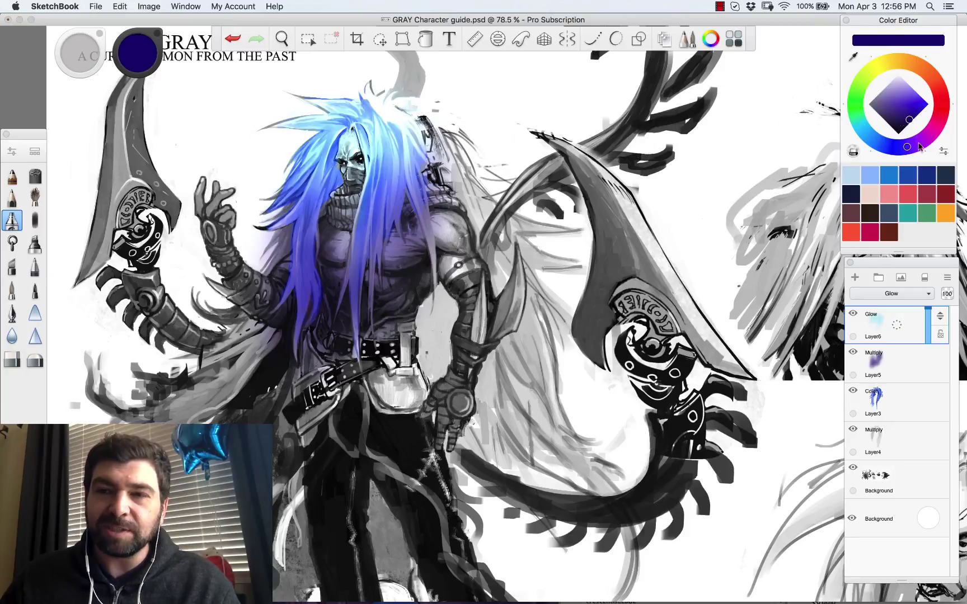
left_click_drag(920, 148, 921, 141)
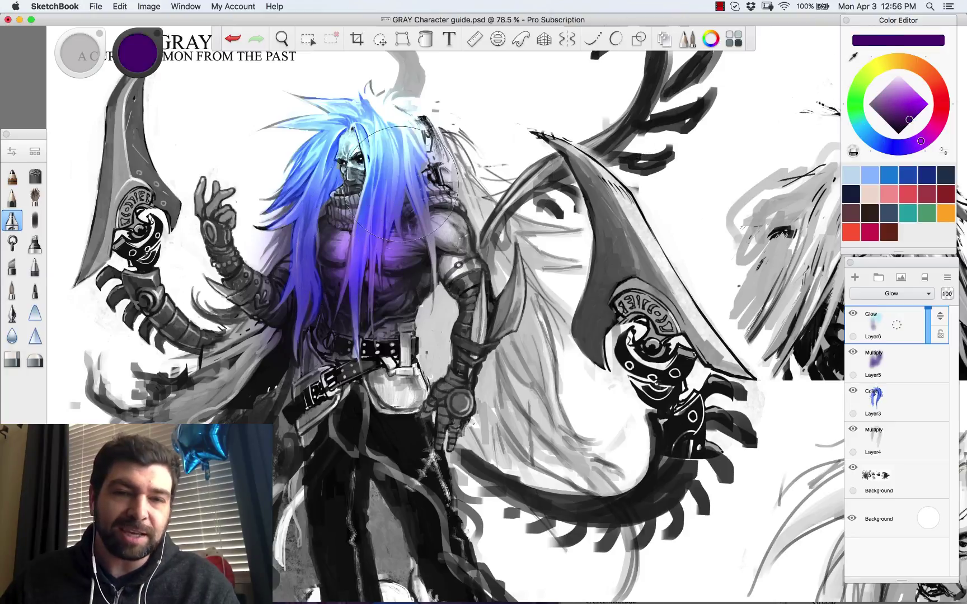
mouse_move(402, 185)
left_mouse_down()
mouse_move(372, 330)
mouse_move(347, 257)
left_mouse_up()
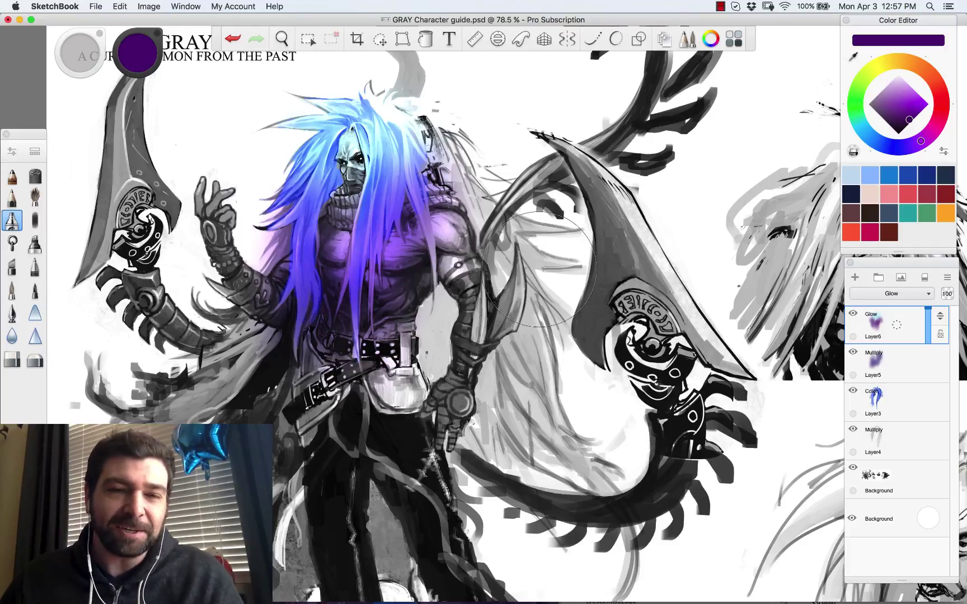
Shift the hair's Color-blend layer, Layer3, to green with a Color Balance adjustment of Cyan/Red -62, Magenta/Green 7 and Yellow/Blue -35.
left_click(883, 402)
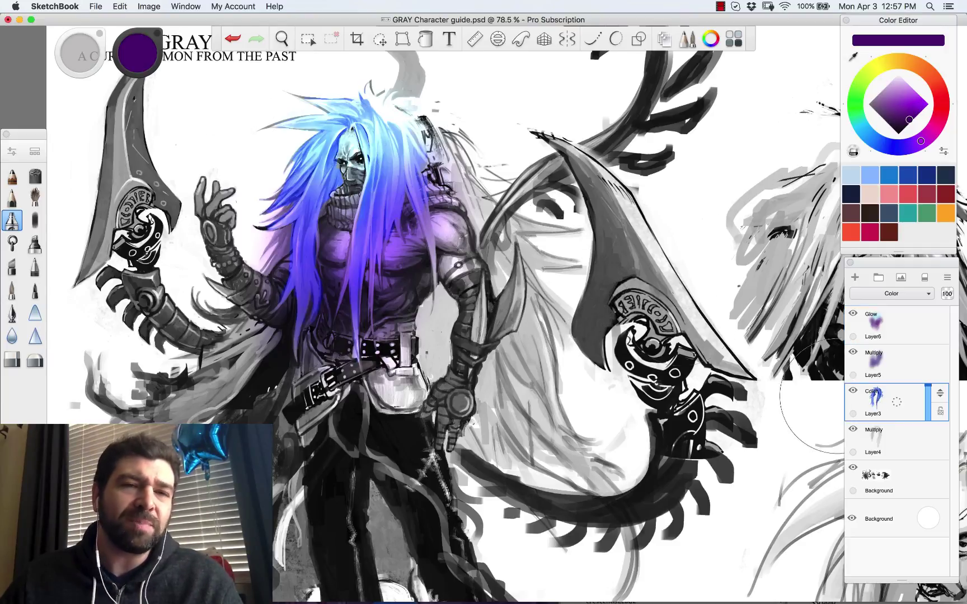
left_click(148, 6)
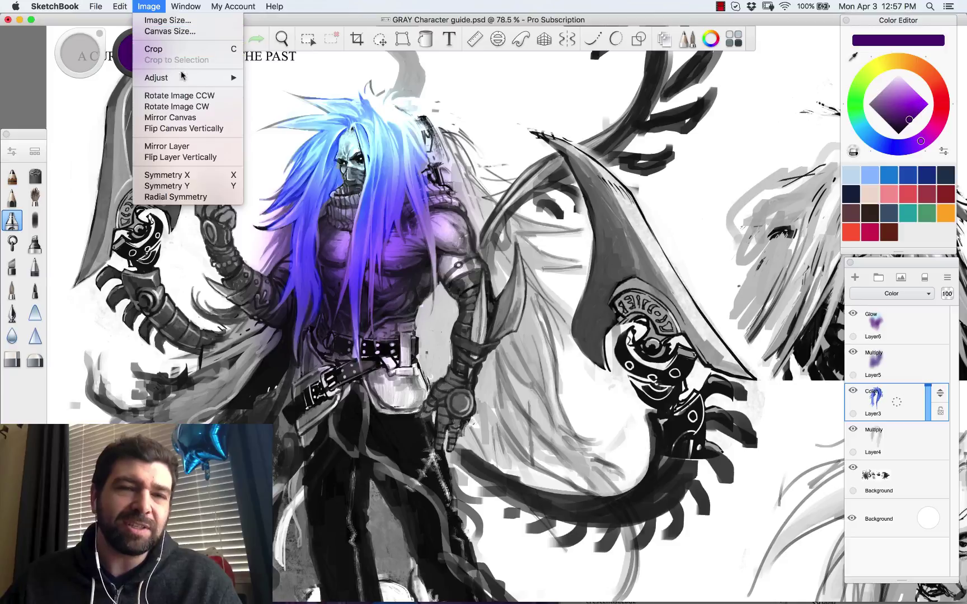
mouse_move(182, 77)
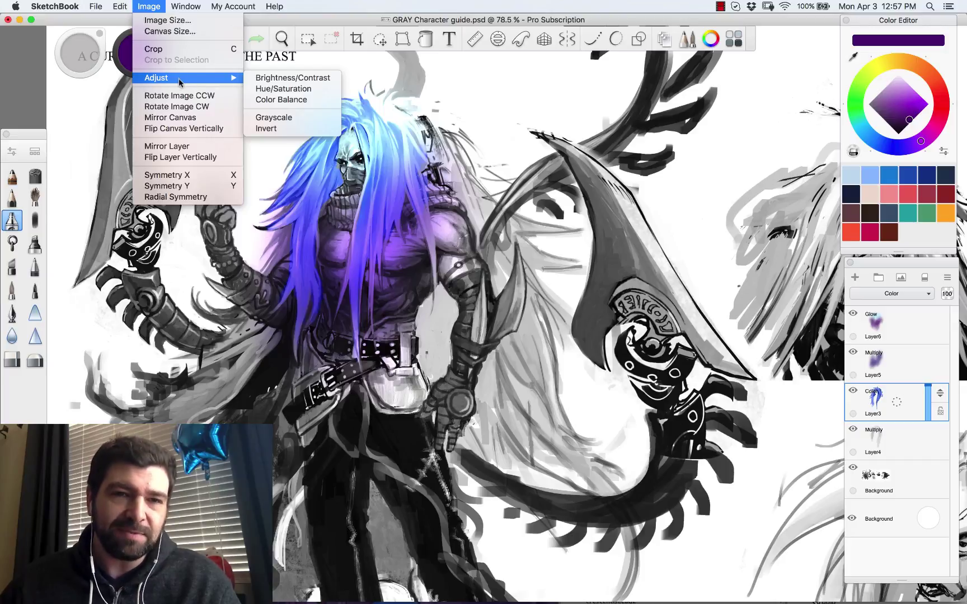
left_click(313, 101)
left_click_drag(231, 58, 731, 62)
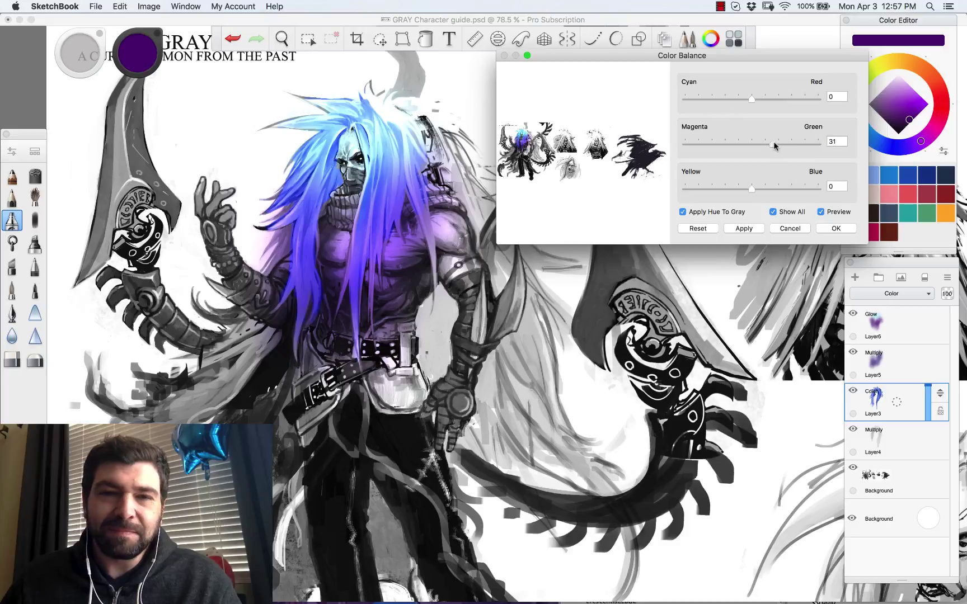
left_click_drag(755, 100, 794, 99)
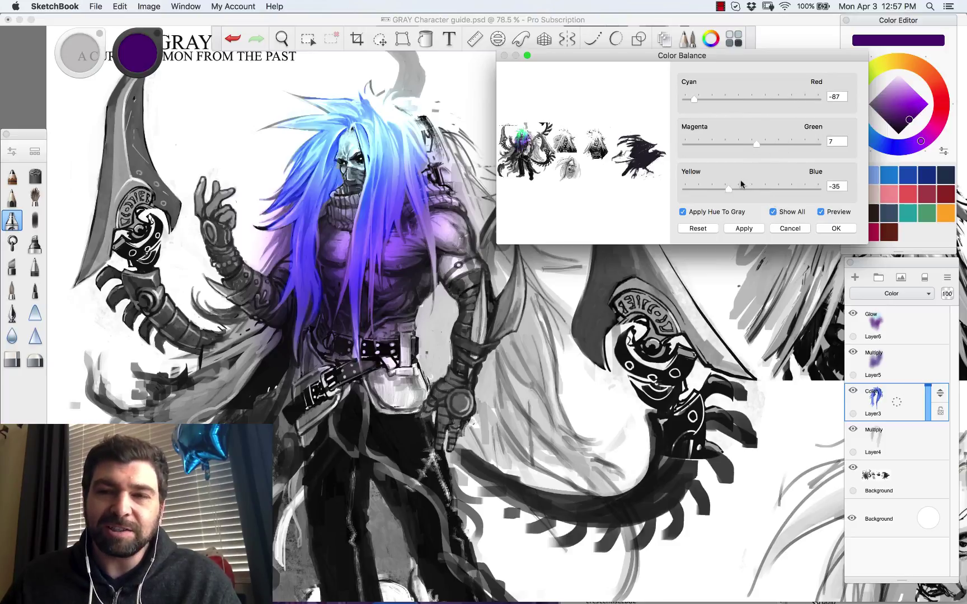
left_click_drag(696, 100, 710, 101)
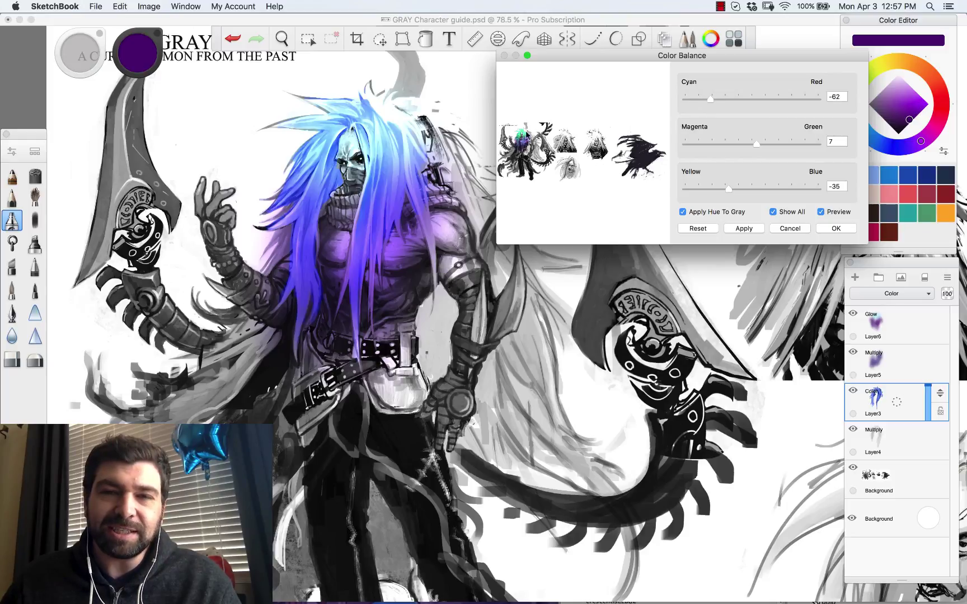
left_click(746, 229)
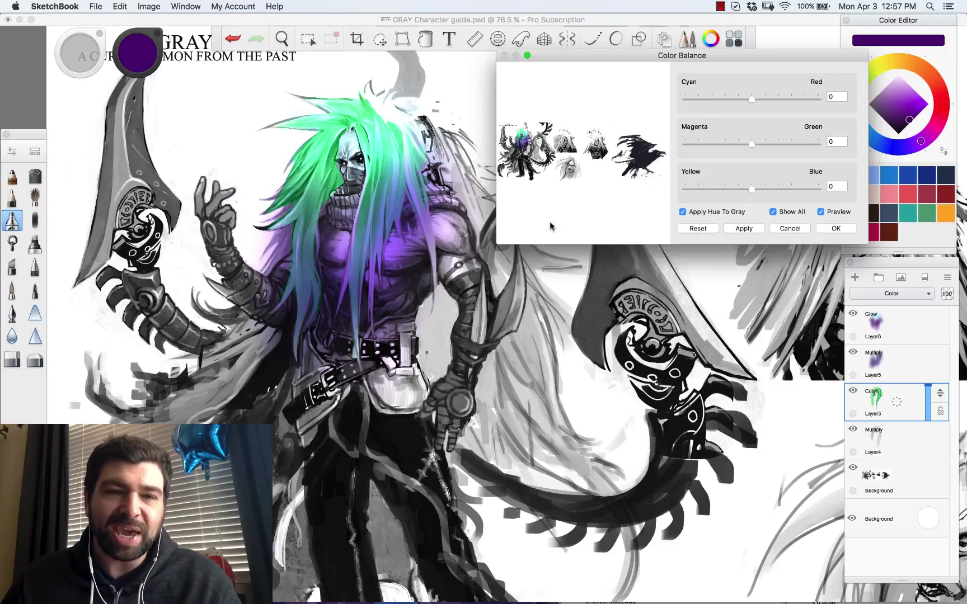
left_click(835, 229)
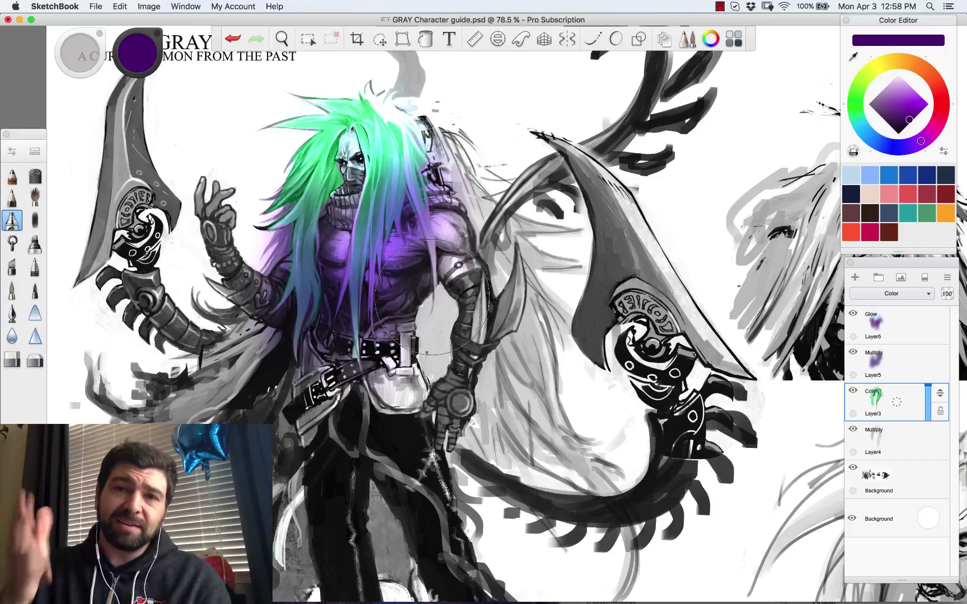